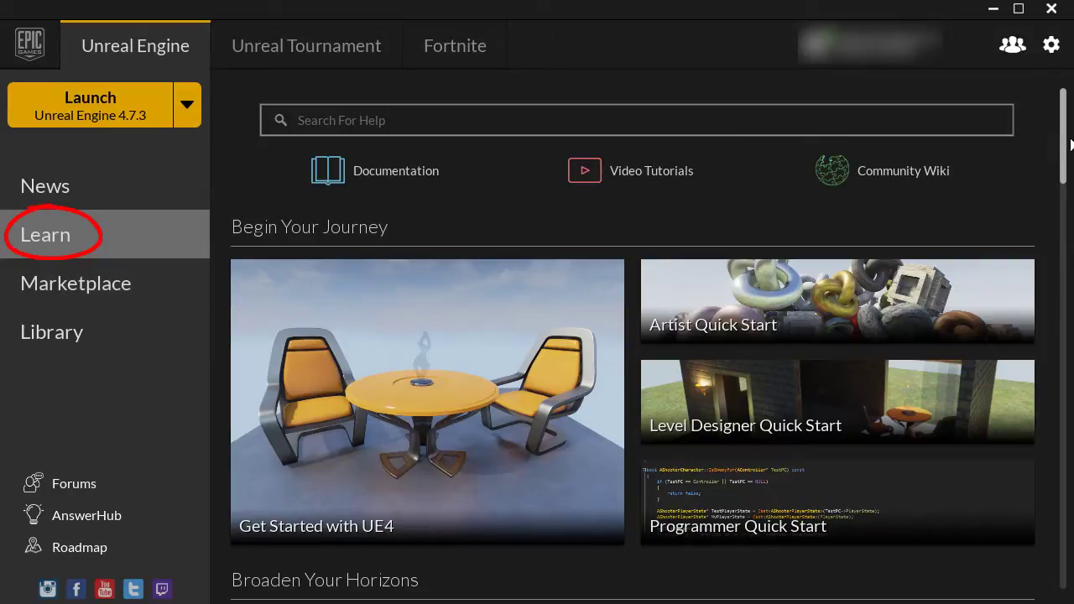
Scroll through the Learn page's sample projects and open the Stylized Rendering sample page
drag(1067, 144, 1067, 209)
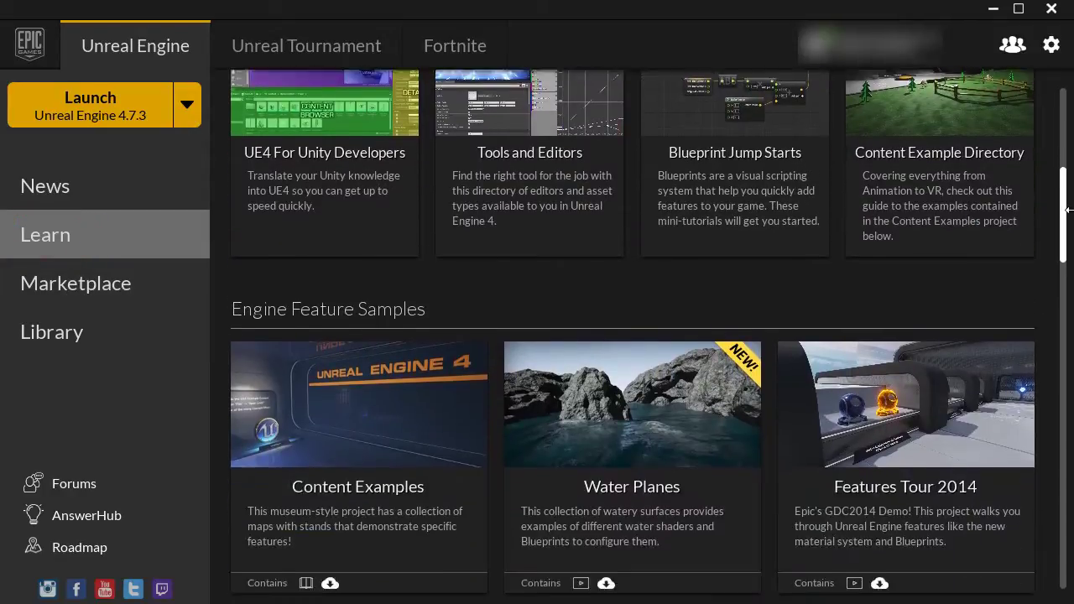
scroll(479, 242, down, 3)
scroll(589, 378, down, 1)
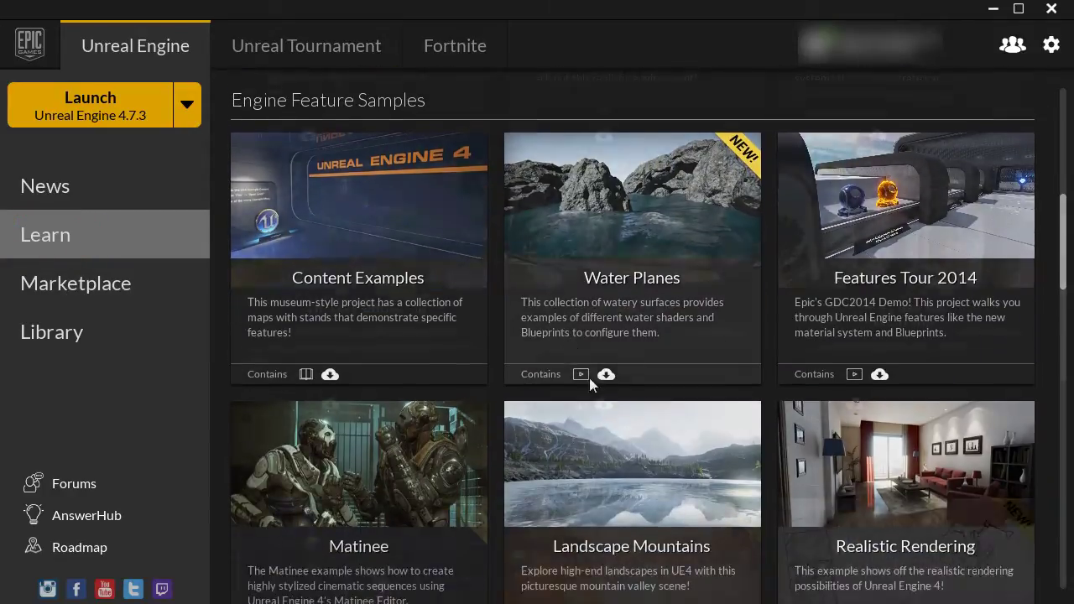
scroll(590, 377, down, 8)
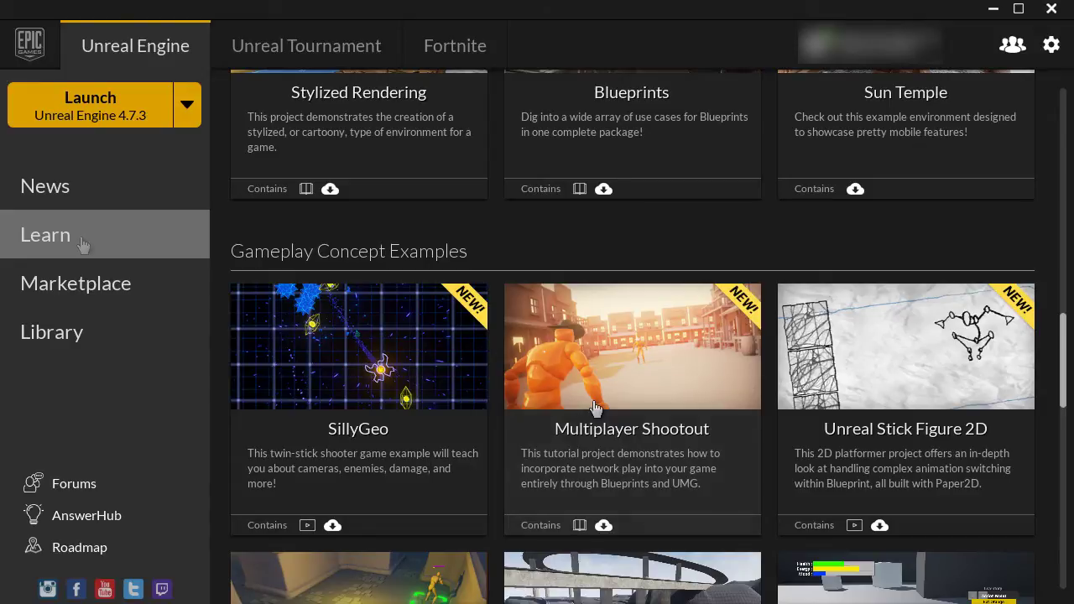
scroll(366, 382, up, 1)
scroll(365, 382, up, 5)
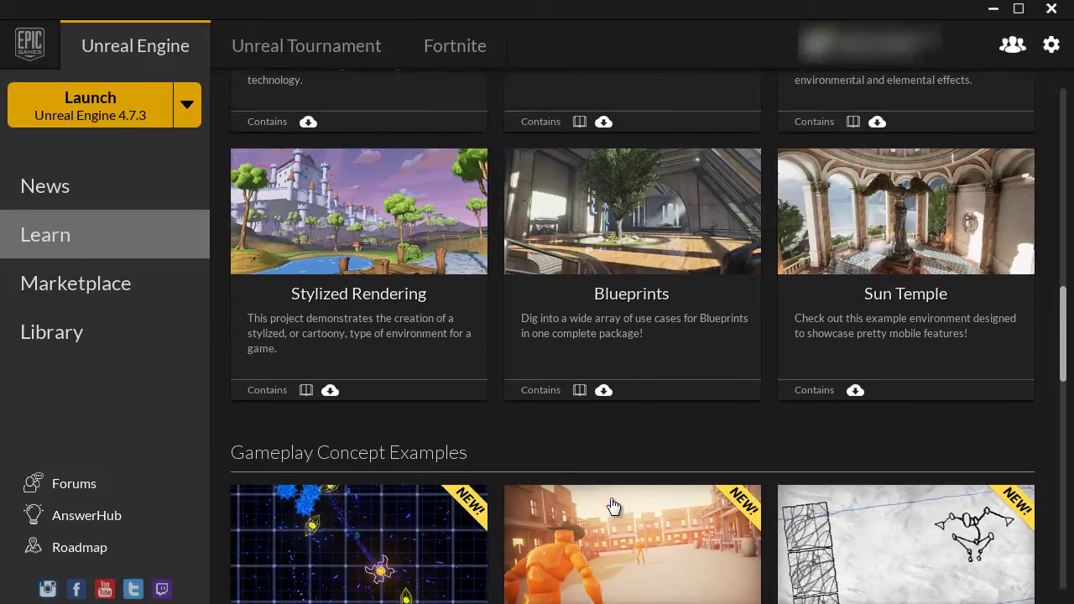
click(355, 309)
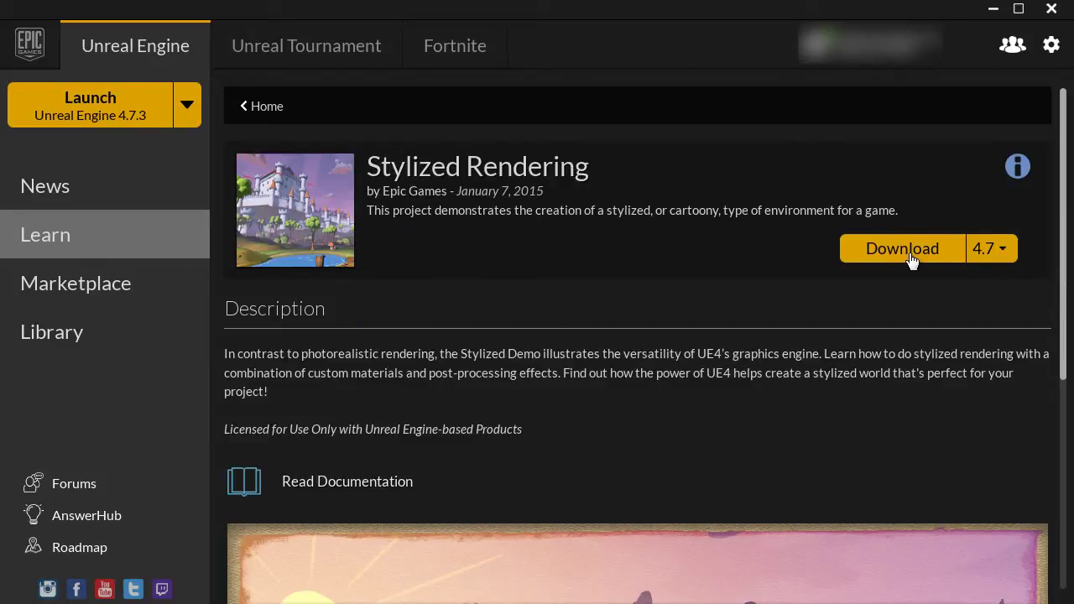
Move between Marketplace and Learn, ending on the Library with engines 4.6.1 and 4.7.3
click(98, 294)
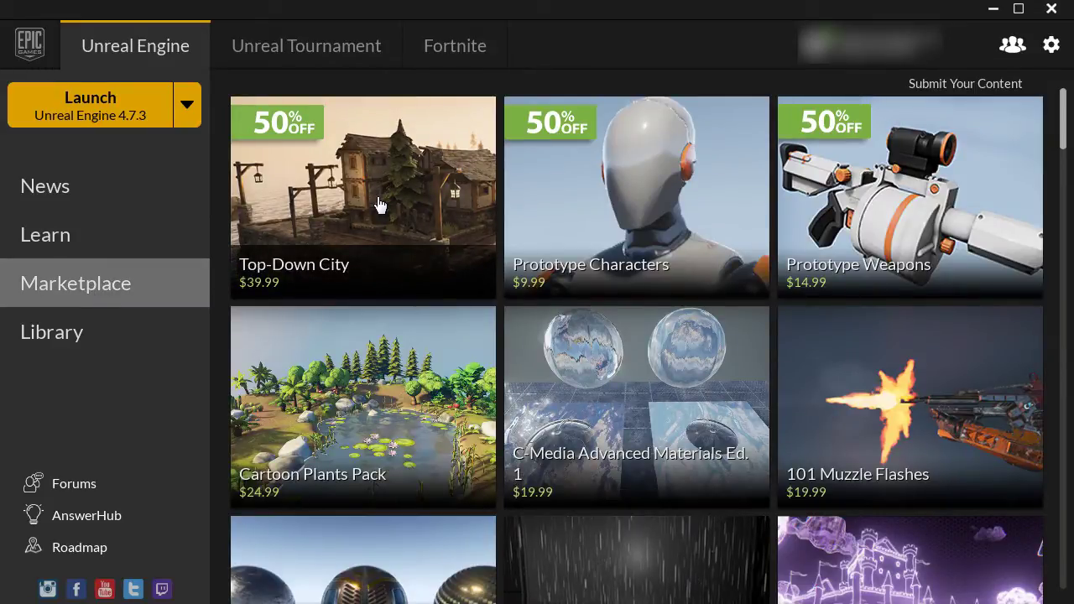
click(60, 241)
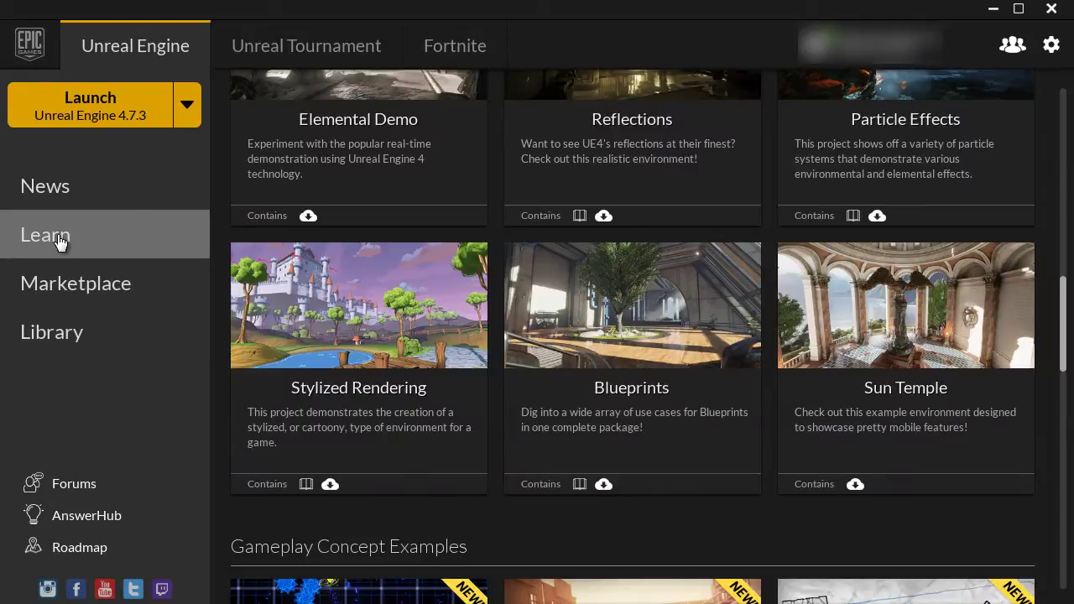
click(101, 290)
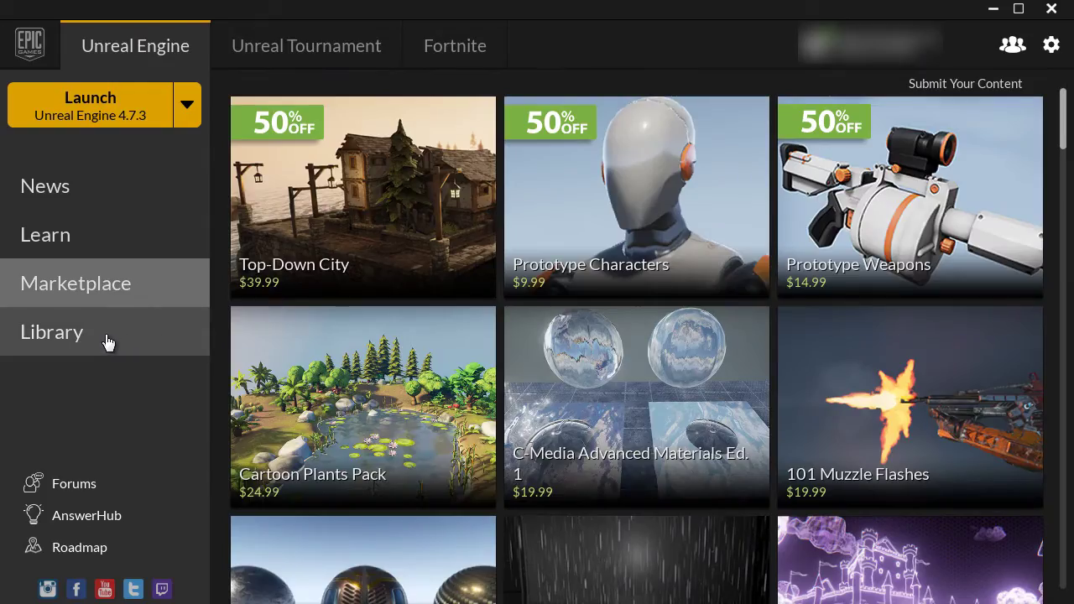
click(44, 350)
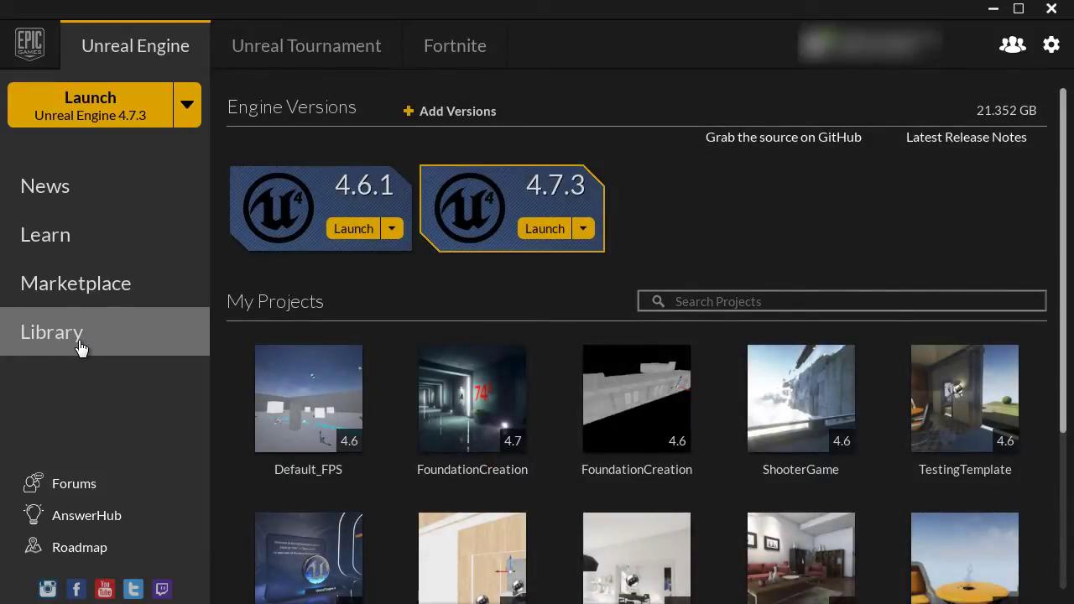
Scroll down to the Vault and start a new project from the Sun Temple sample
scroll(277, 428, down, 2)
scroll(264, 437, down, 3)
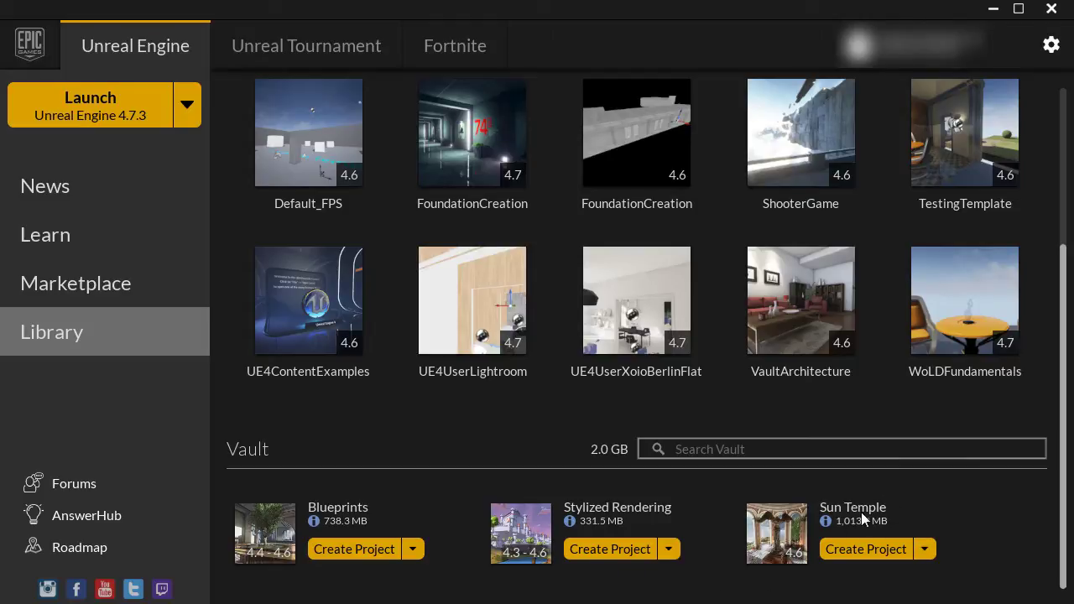
click(904, 552)
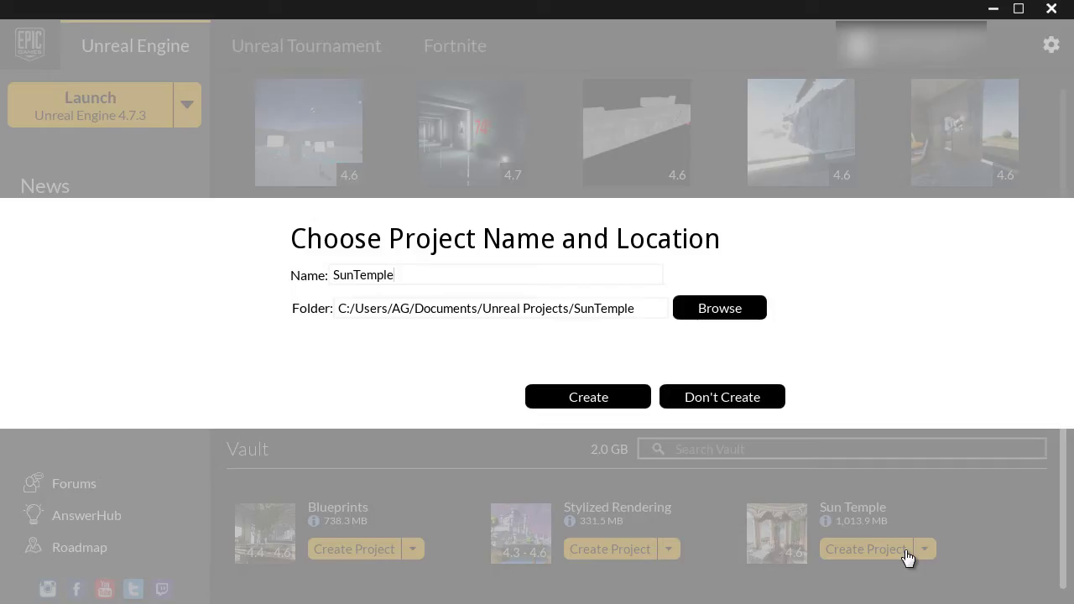
Rename the project to UE4SunTemple and browse for a different location folder
click(336, 277)
text(UE)
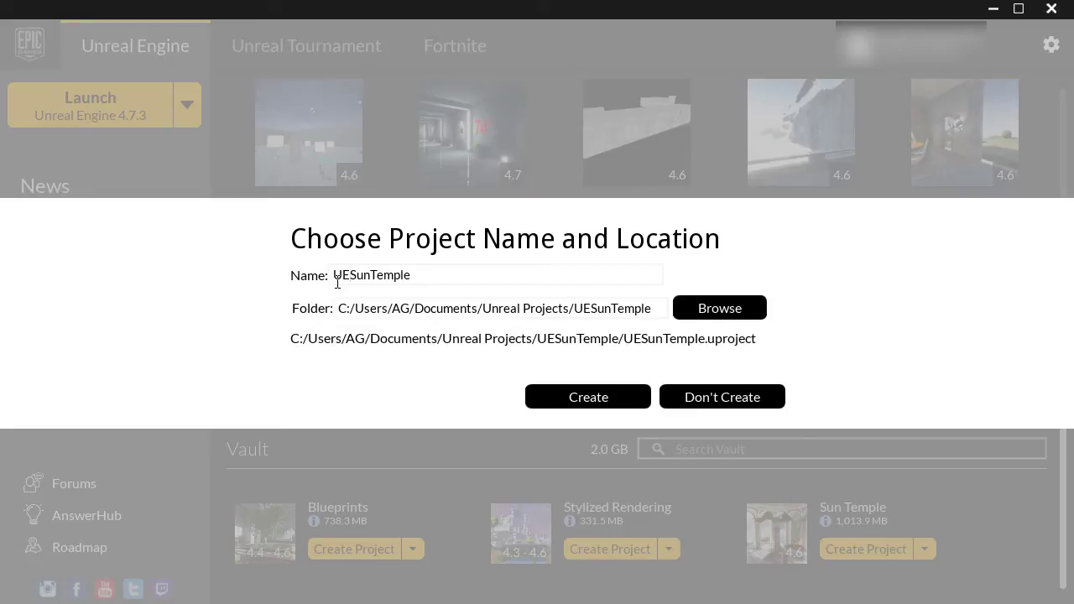
text(4)
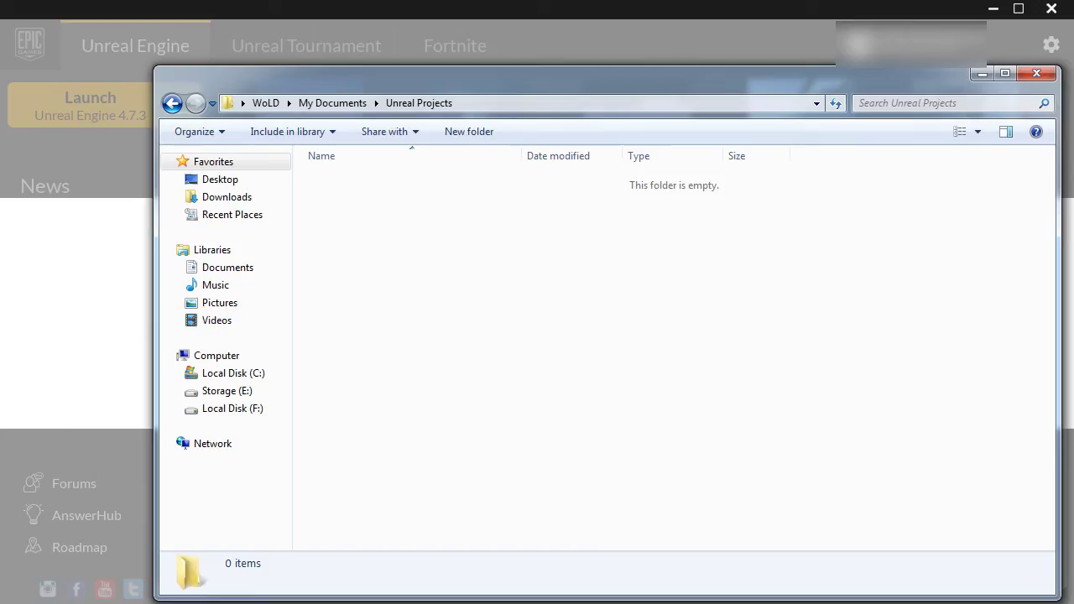
click(627, 105)
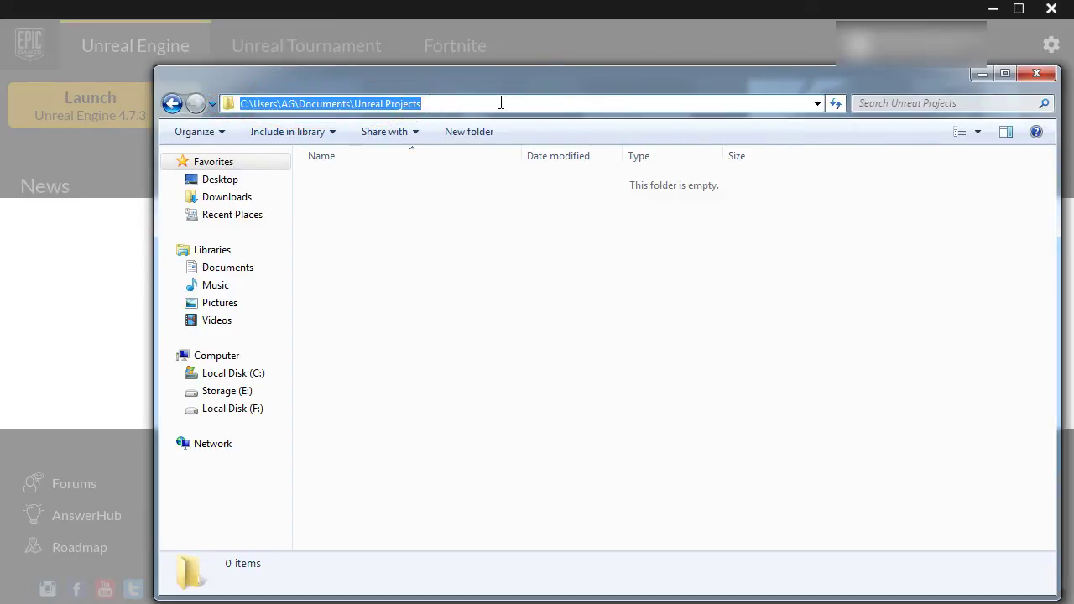
Set the UE4SunTemple location to the UnrealEngine4 projects folder on Storage (E:) and create it
click(982, 74)
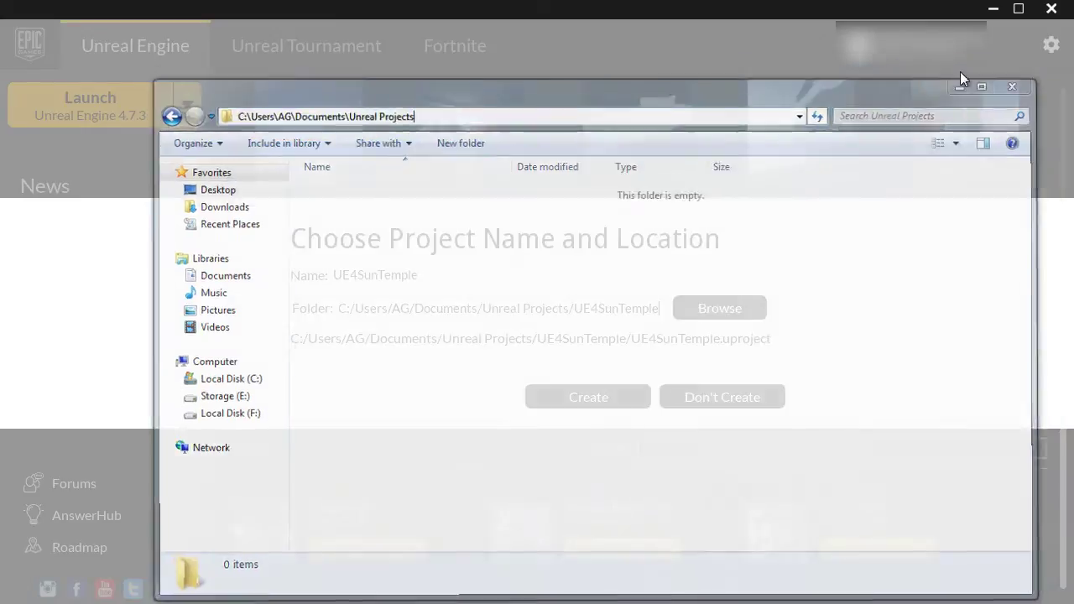
click(740, 304)
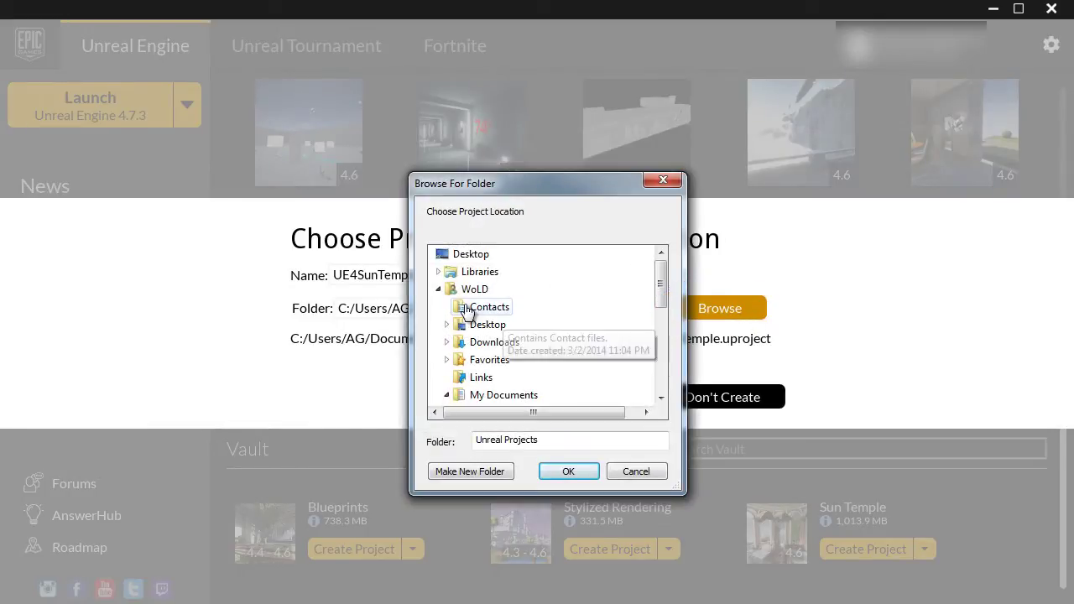
click(438, 288)
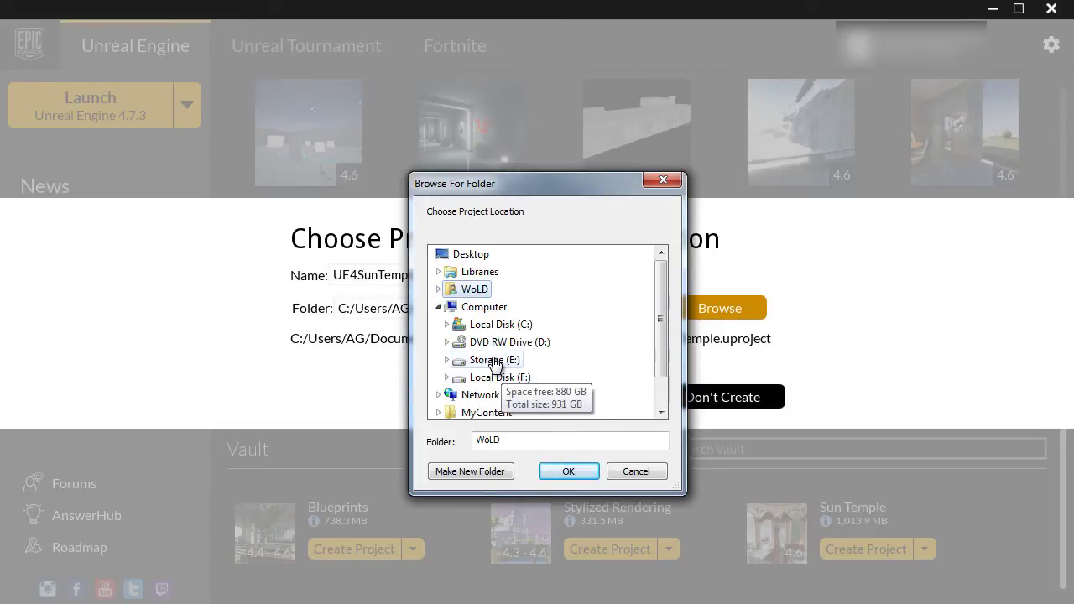
double_click(508, 364)
double_click(530, 382)
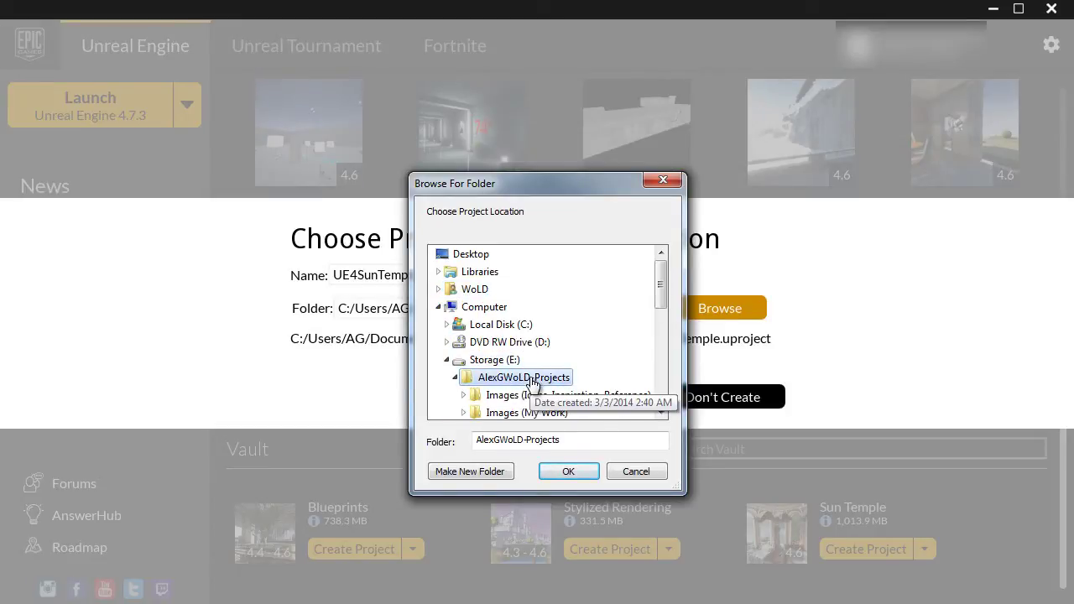
double_click(513, 396)
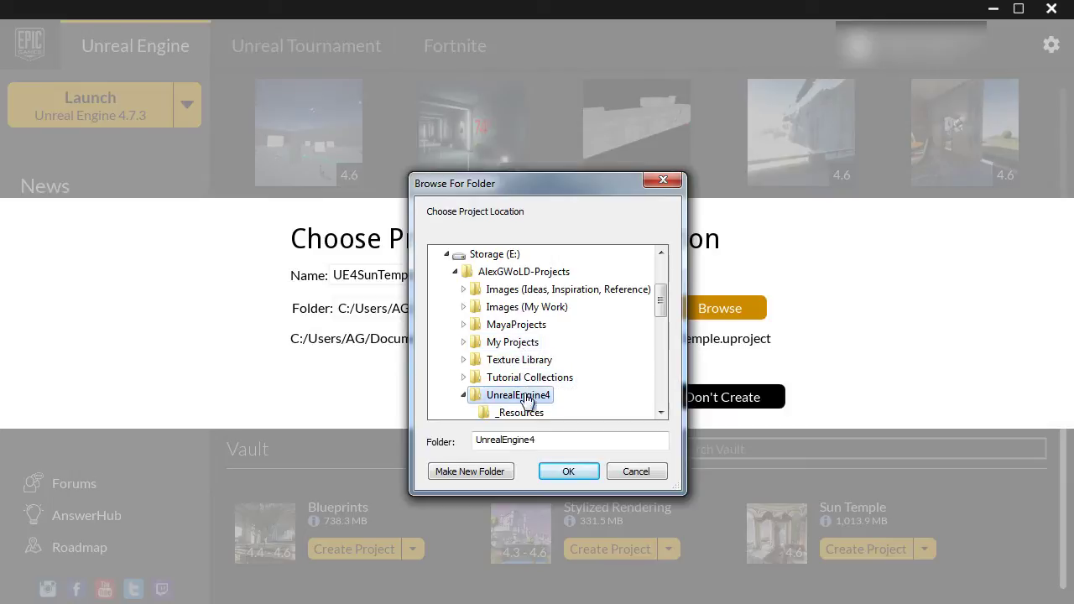
click(568, 471)
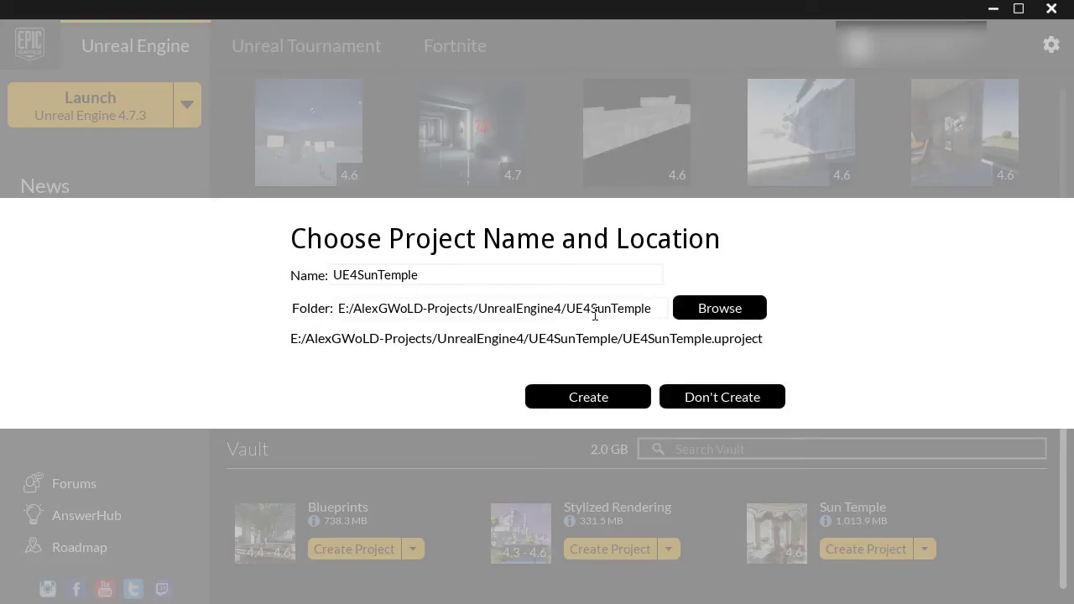
click(588, 398)
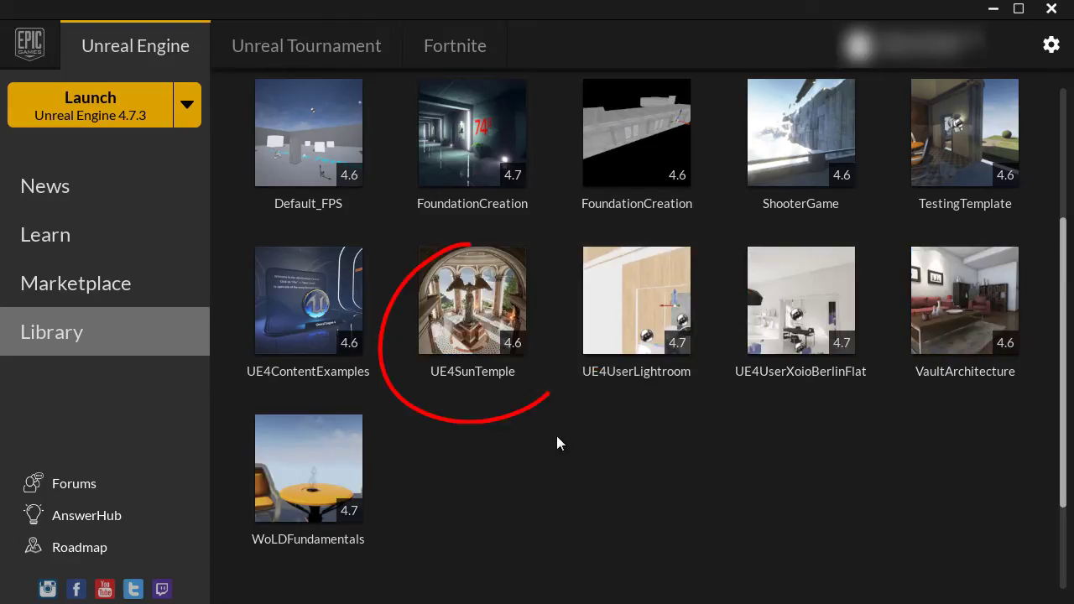
Select the new UE4SunTemple project in My Projects and switch to its folder in Explorer
scroll(504, 402, up, 1)
click(469, 425)
scroll(470, 449, up, 3)
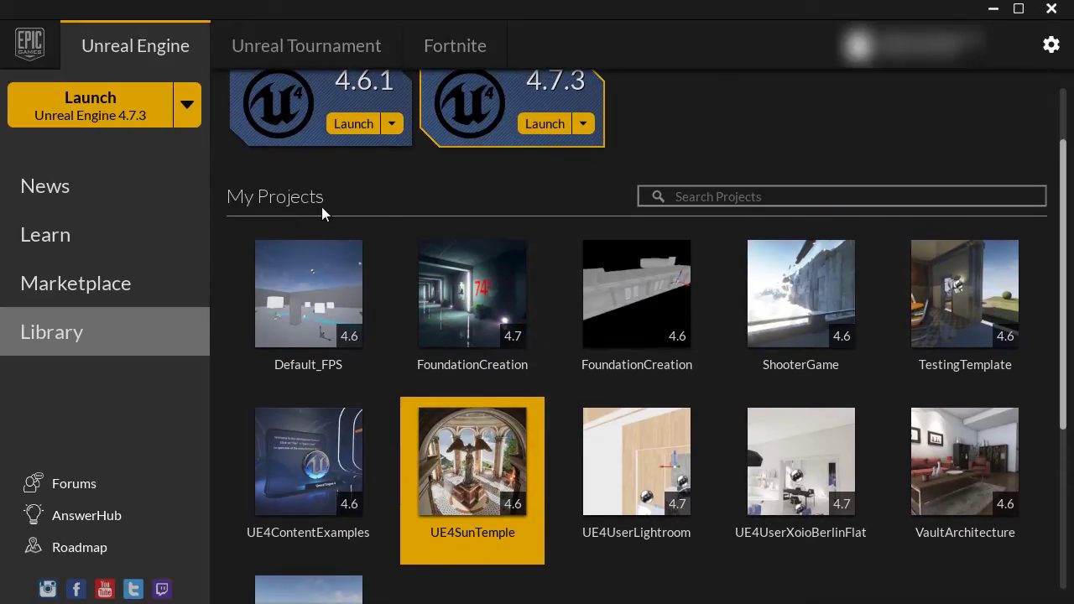
key(alt+Tab)
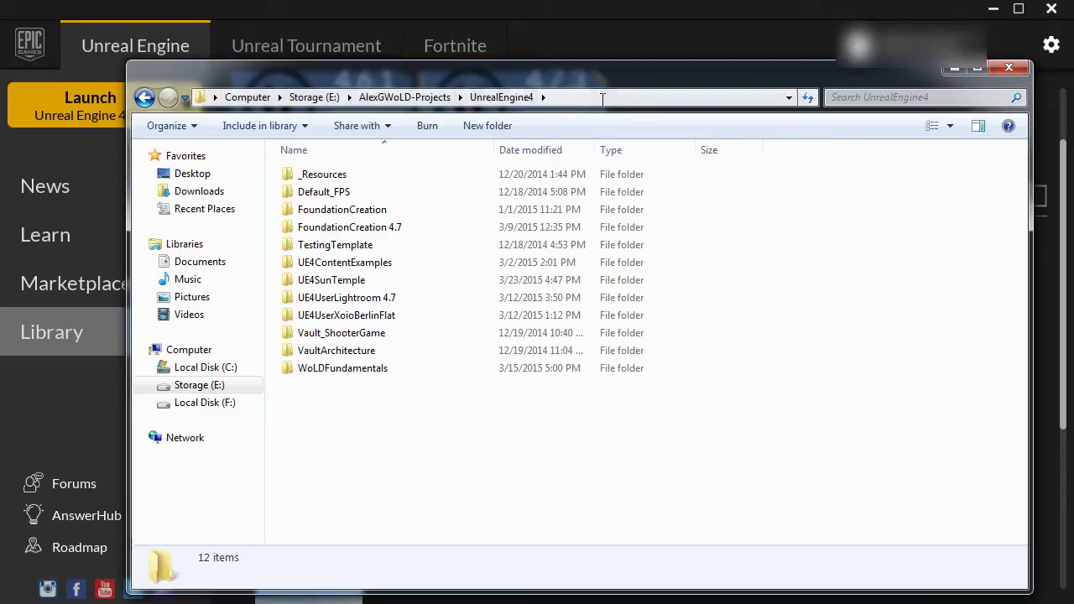
Inspect the UE4SunTemple folder's contents: Build, Config, Content and DerivedDataCache
click(603, 98)
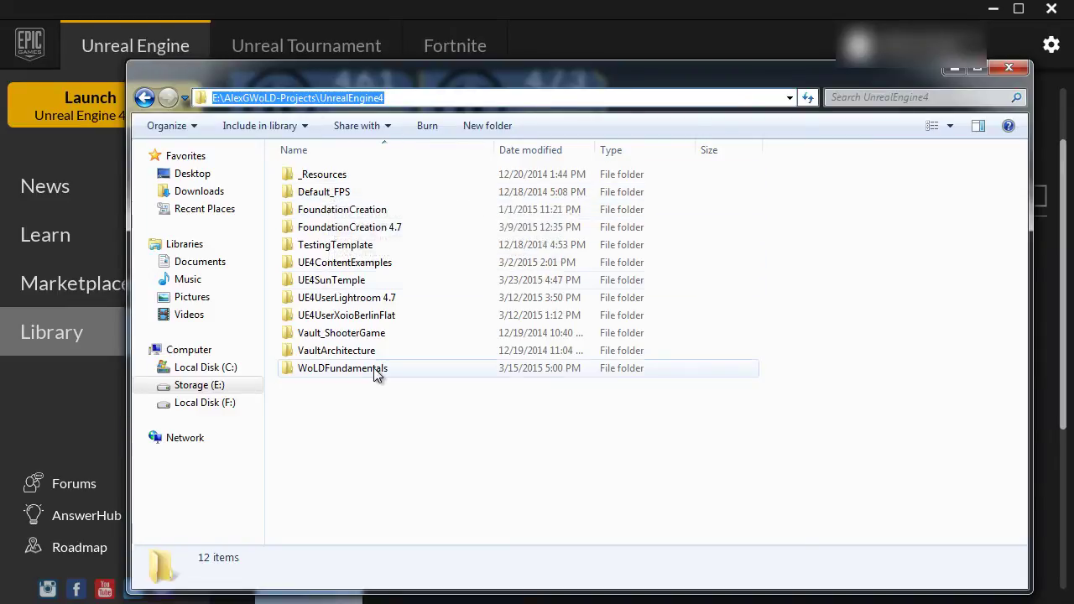
click(340, 283)
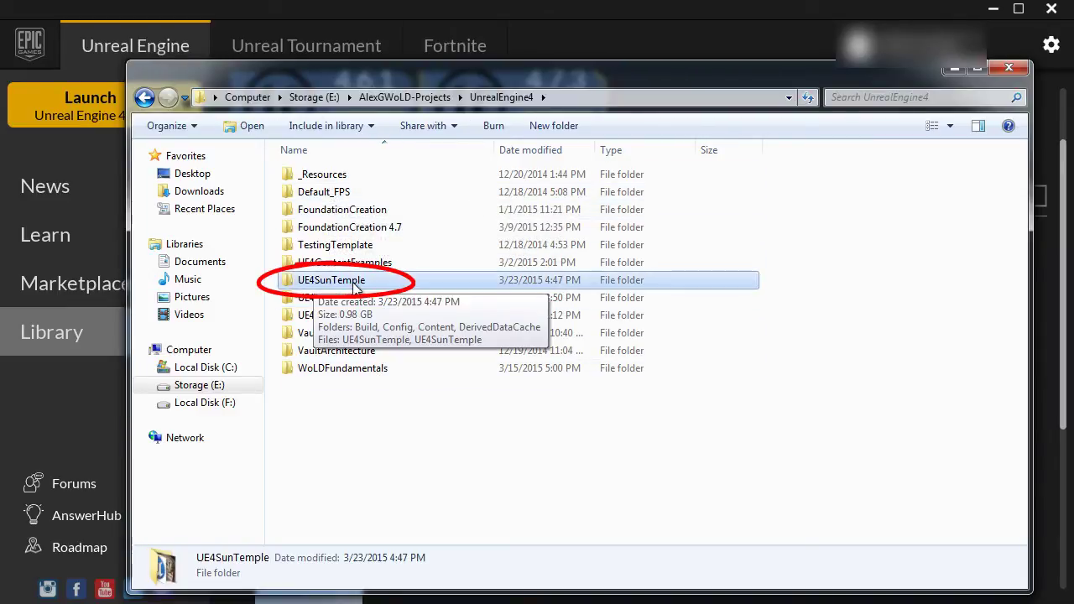
double_click(335, 281)
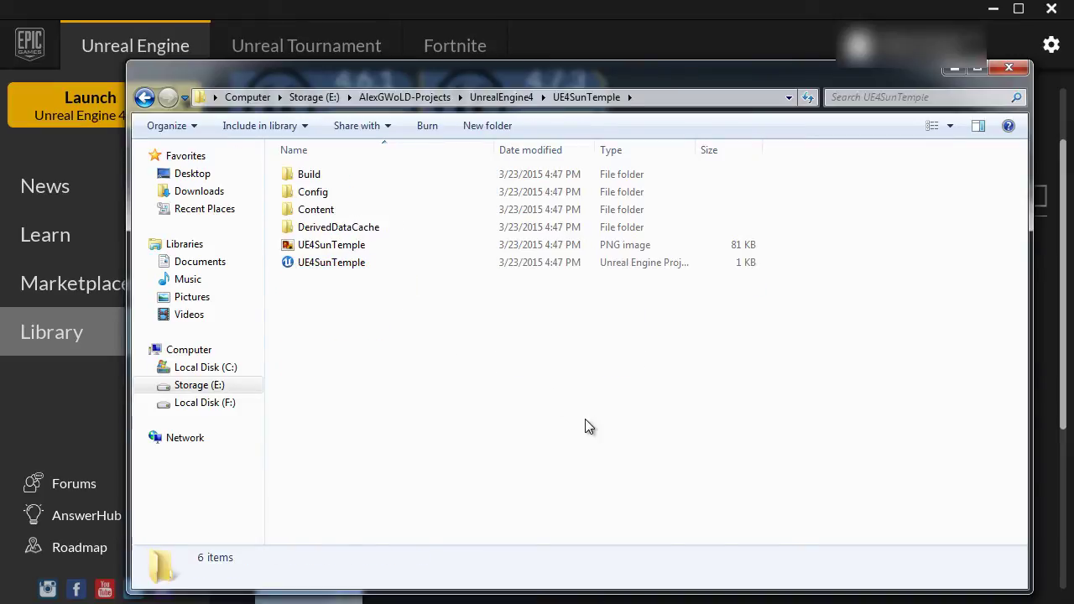
key(alt+F4)
scroll(744, 413, down, 5)
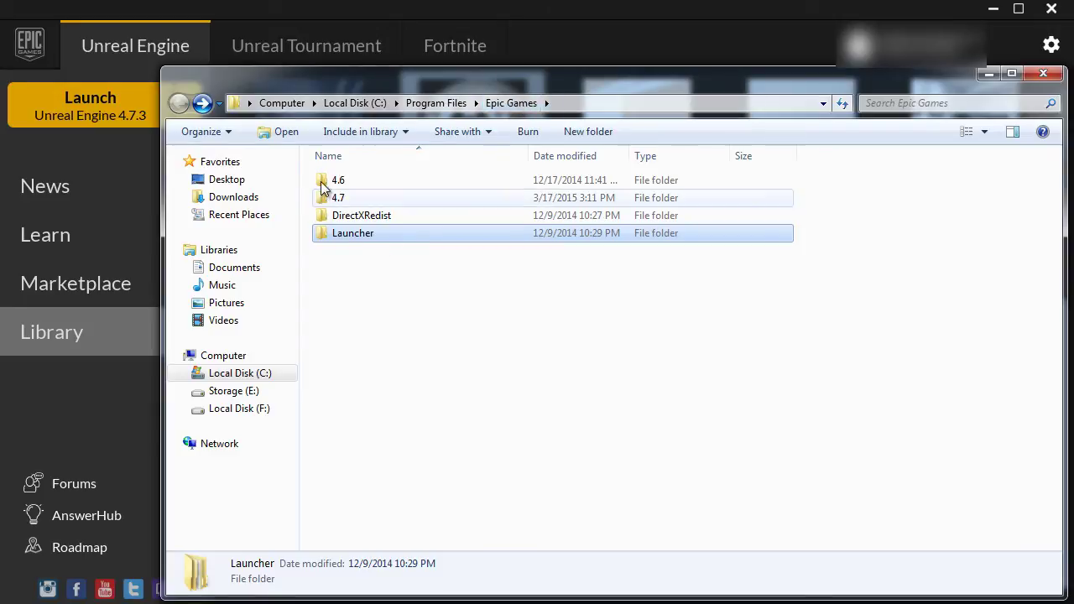
Open Launcher\VaultCache and review the BlueprintExamples_4.4, Mobile_4.6 and Stylized_4.3 cache folders
double_click(361, 233)
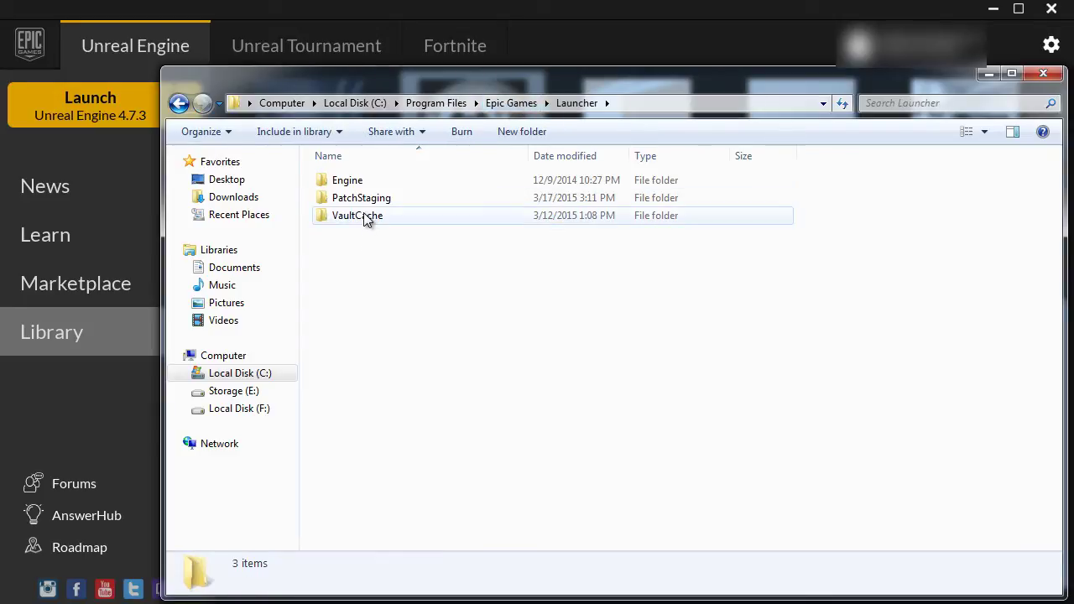
double_click(365, 220)
click(411, 184)
click(369, 202)
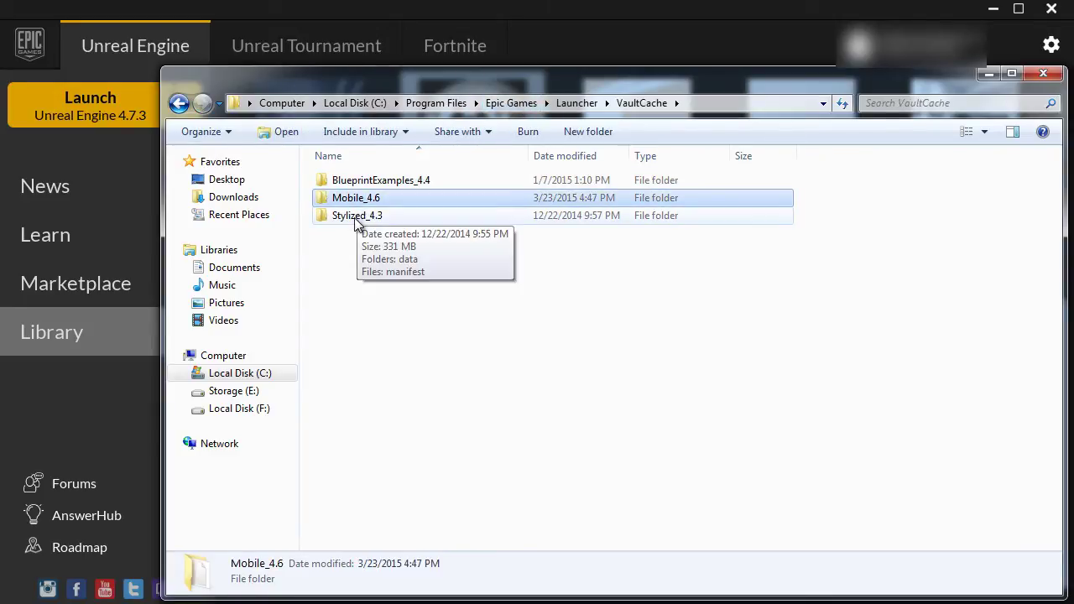
click(356, 220)
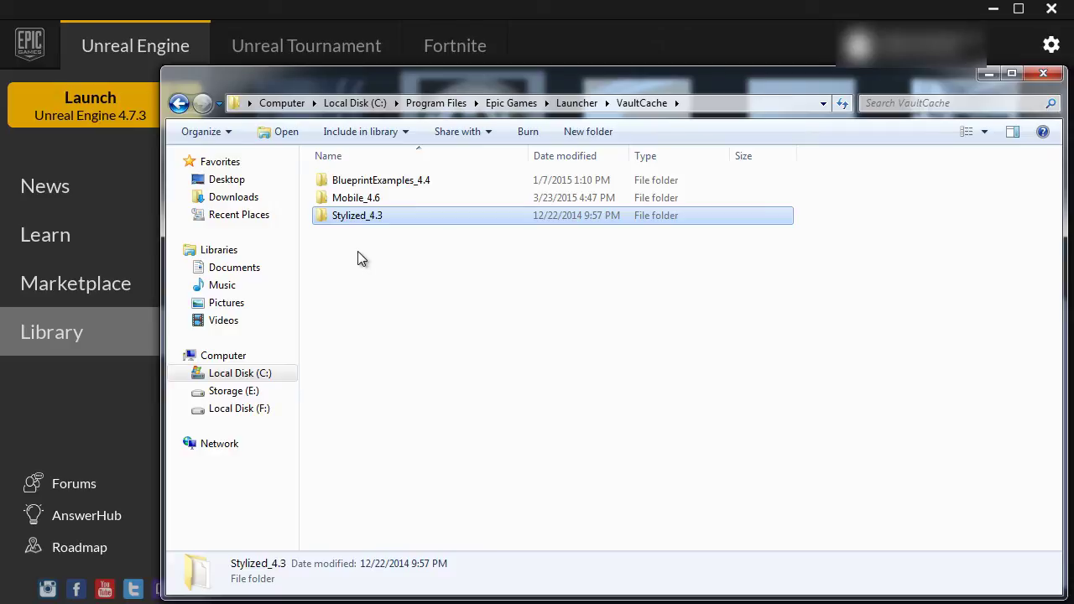
click(988, 73)
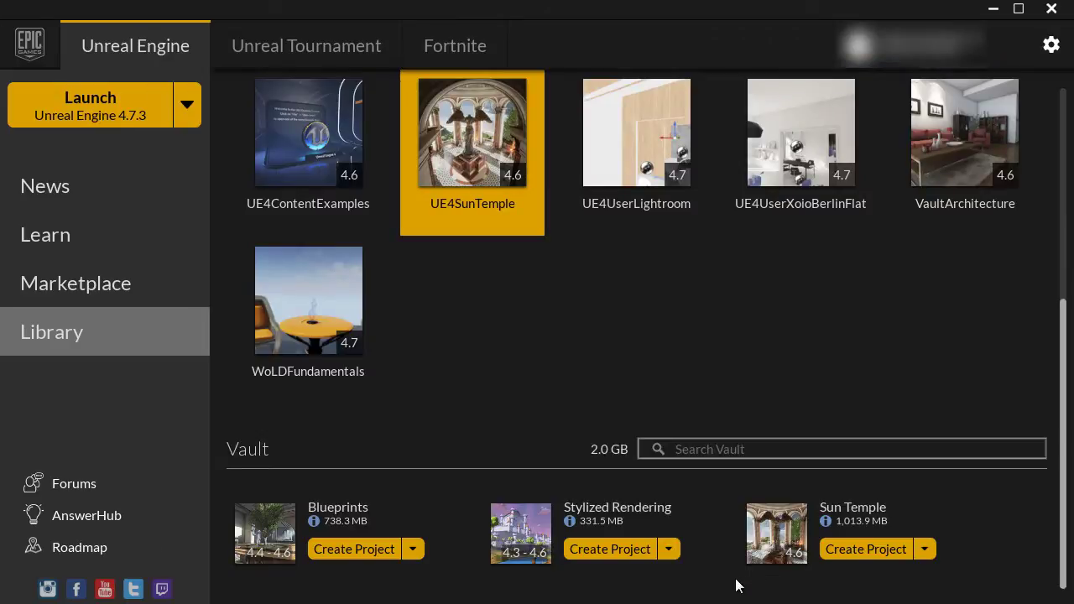
key(alt+Tab)
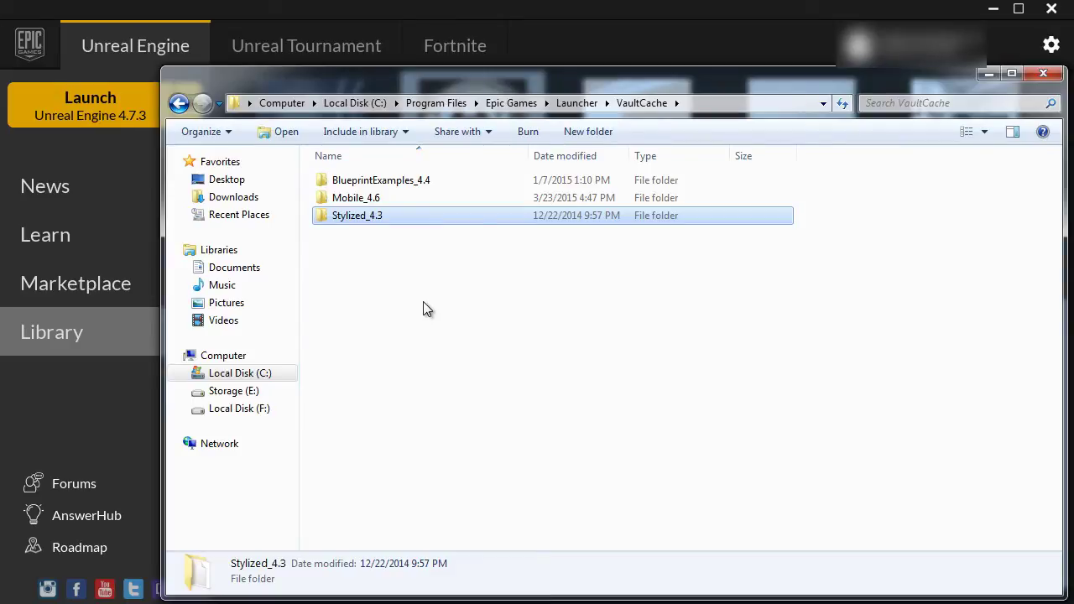
click(379, 183)
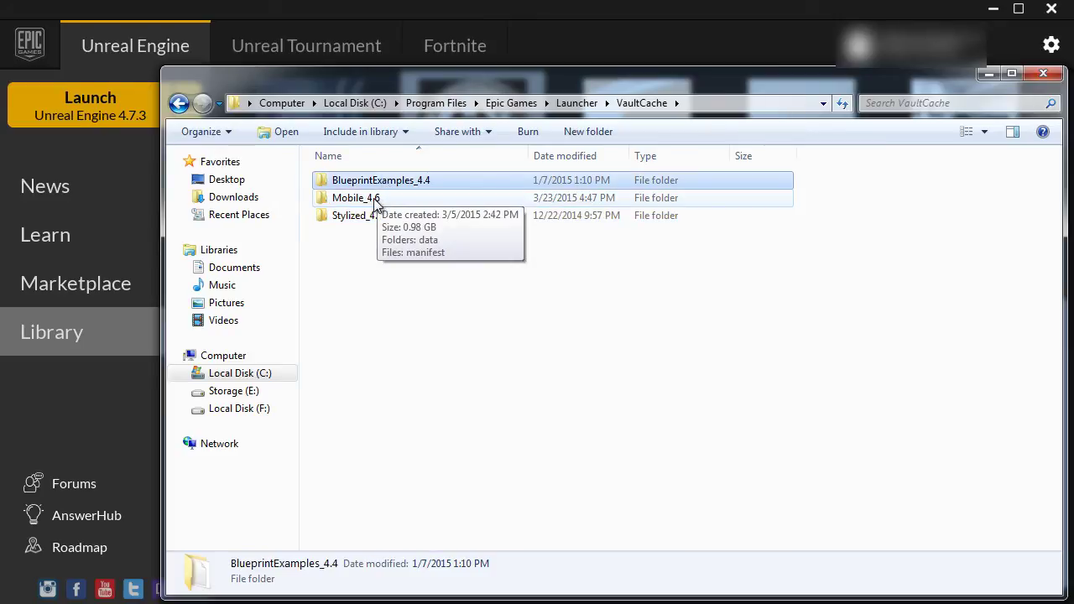
click(366, 269)
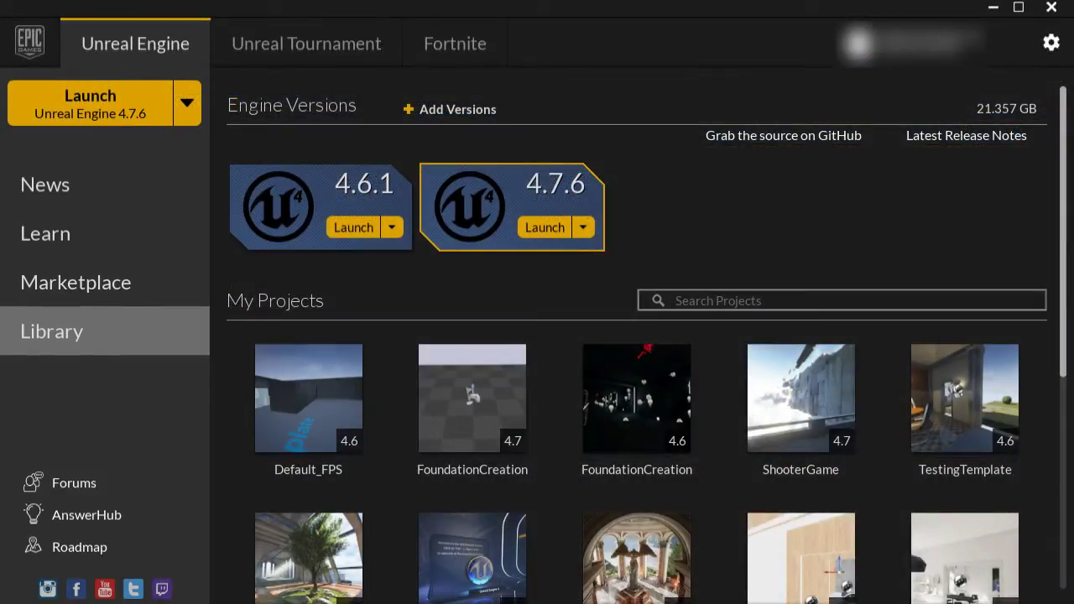
Scroll the Library past My Projects to the Vault's Open World Demo Collection
scroll(681, 202, down, 2)
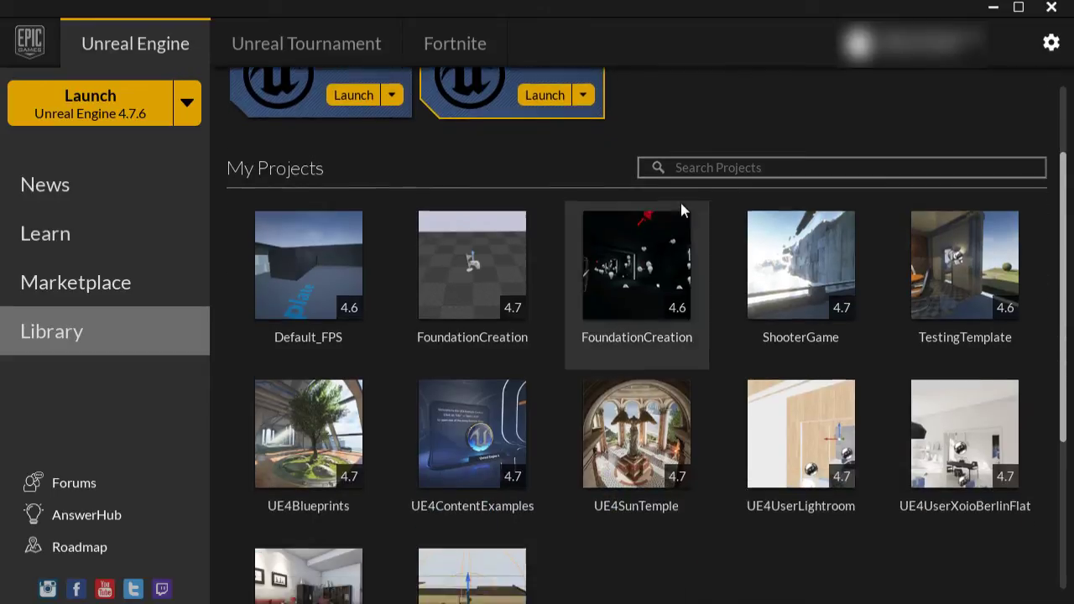
scroll(680, 203, down, 4)
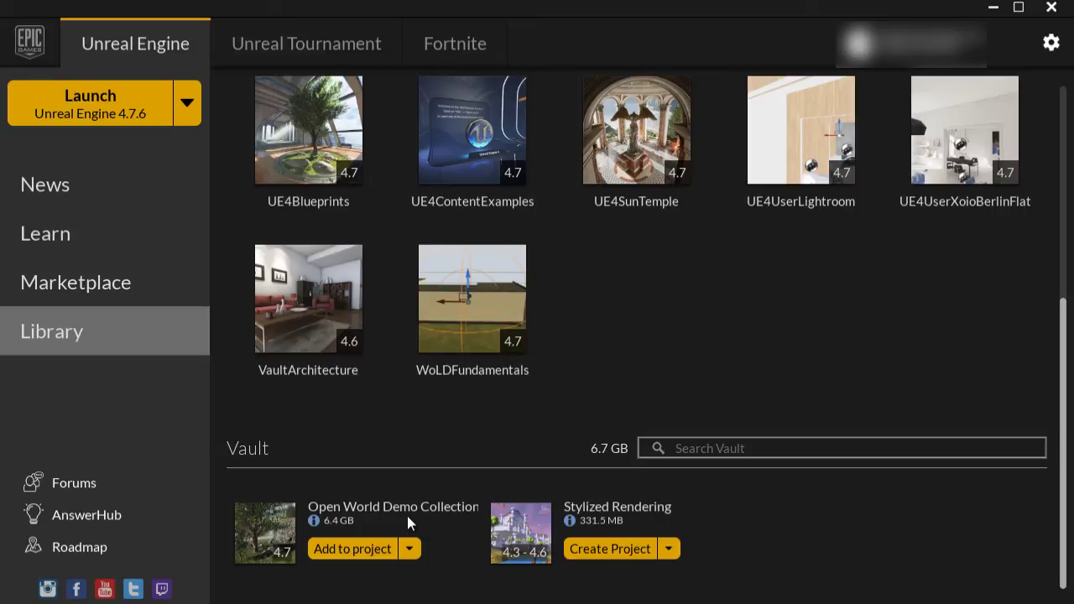
Add the Open World Demo Collection to a project, choosing FoundationCreation as the target
click(353, 550)
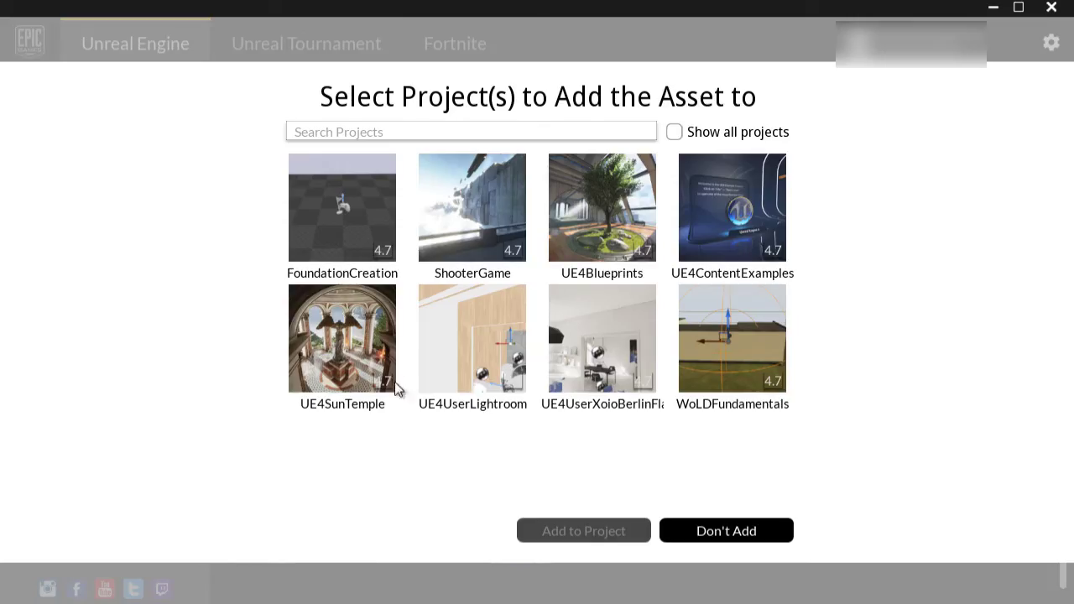
click(343, 220)
click(456, 219)
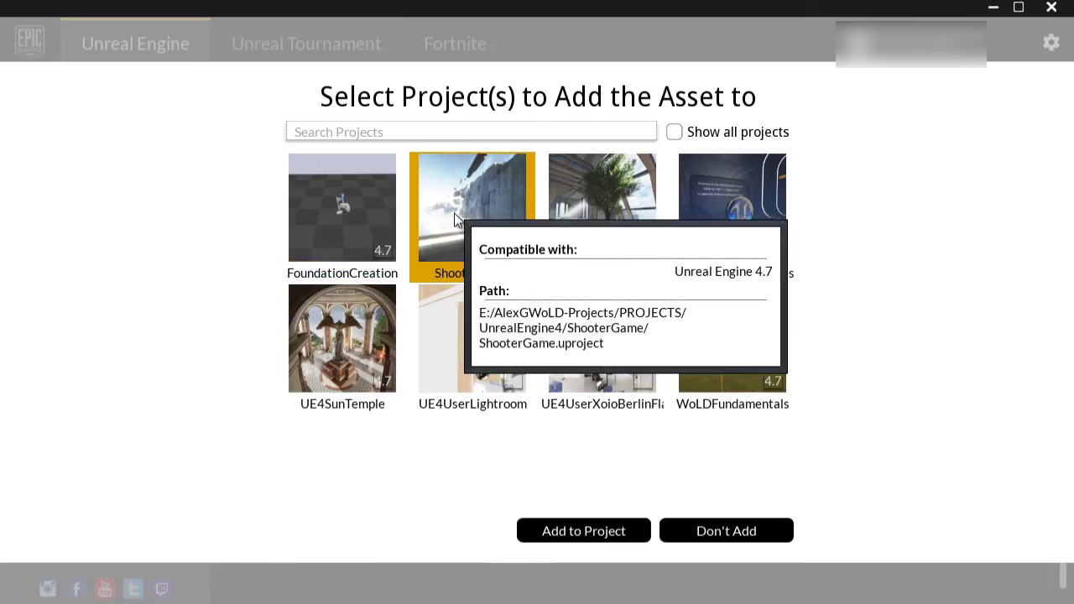
click(369, 215)
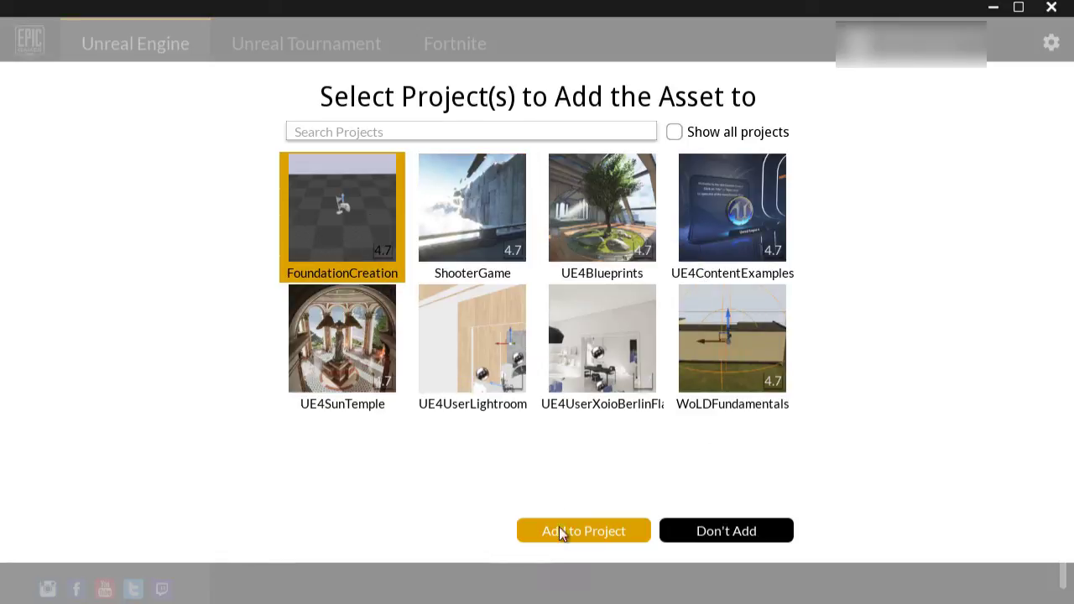